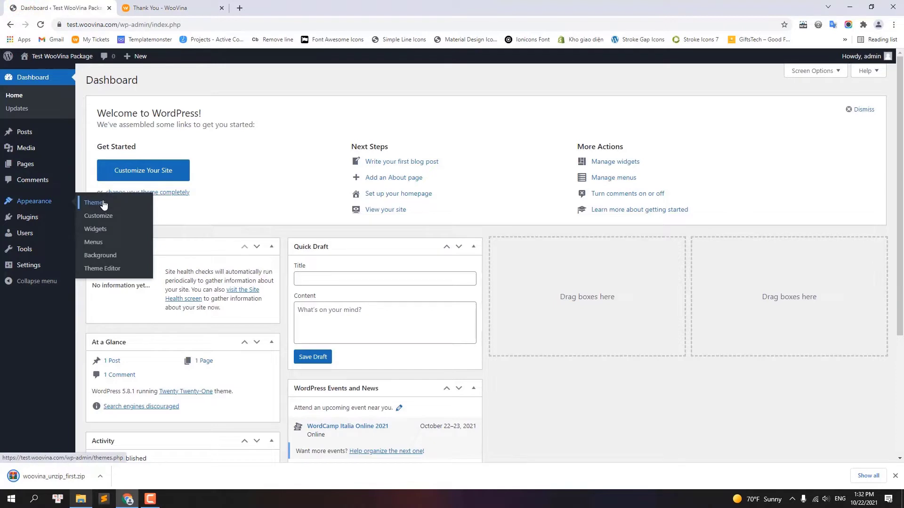
Step: Upload woovina.zip from the Desktop as a new theme, install it and activate it
{"action": "left_click", "coordinate": [89, 203]}
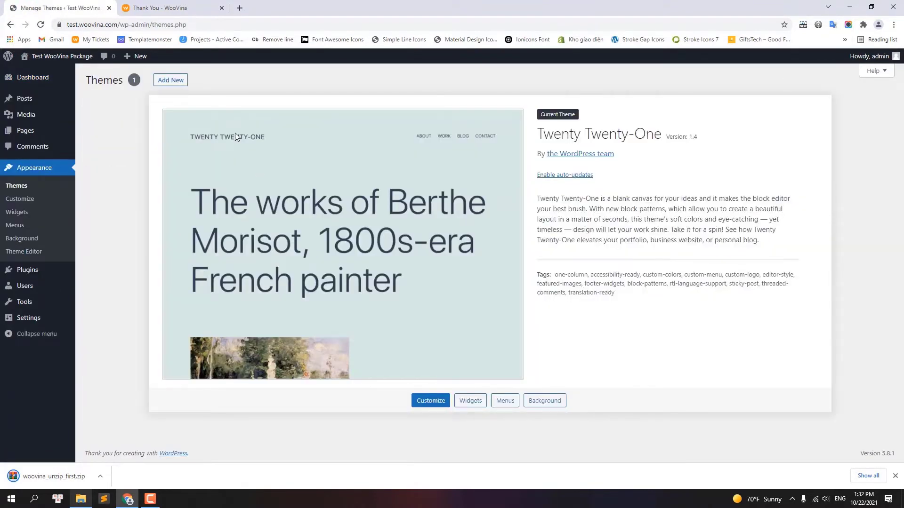
{"action": "left_click", "coordinate": [177, 83]}
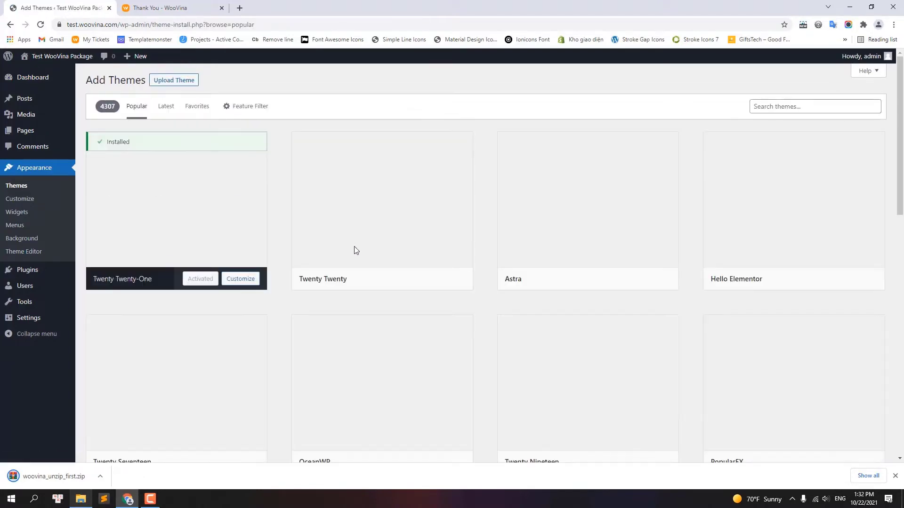
{"action": "left_click", "coordinate": [182, 82]}
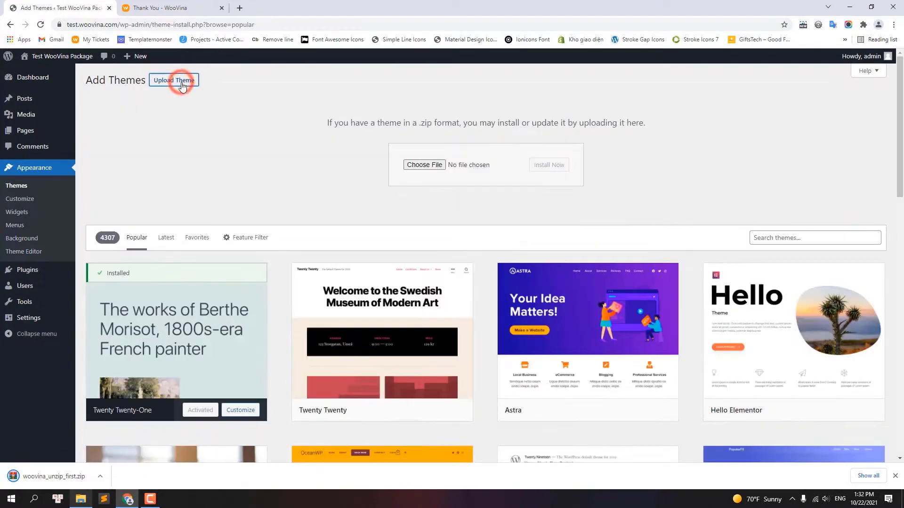
{"action": "left_click", "coordinate": [424, 166]}
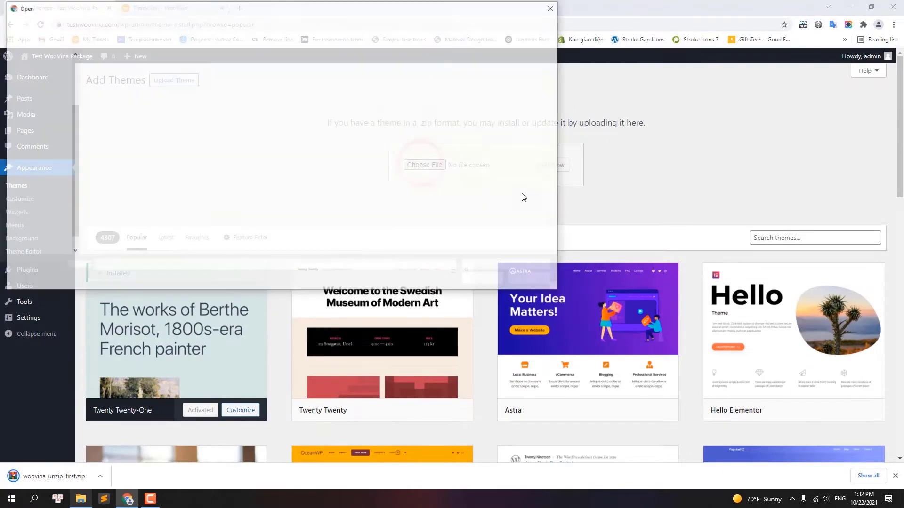
{"action": "left_click", "coordinate": [163, 157]}
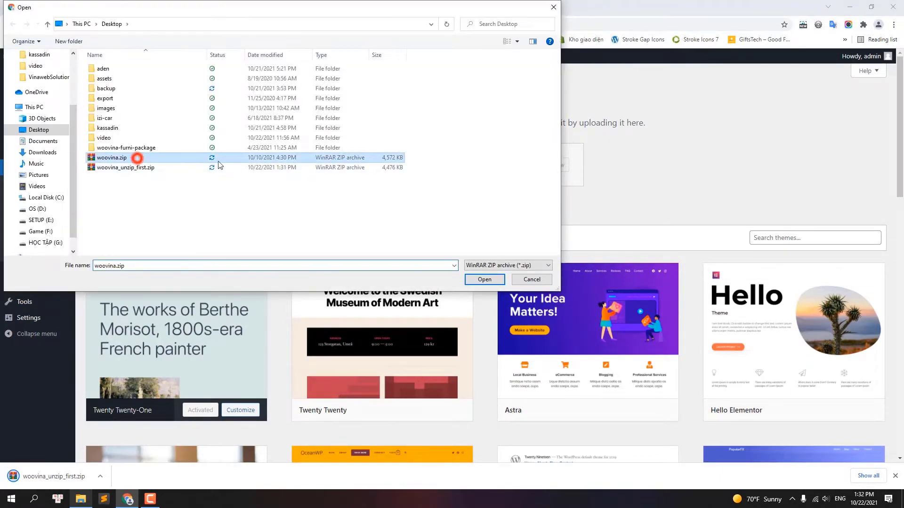
{"action": "left_click", "coordinate": [484, 283]}
{"action": "left_click", "coordinate": [546, 165]}
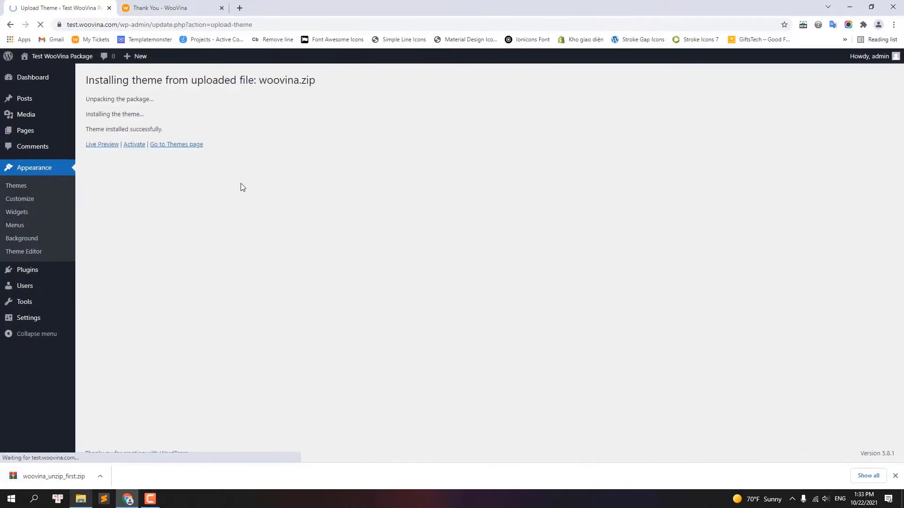
{"action": "left_click", "coordinate": [135, 145]}
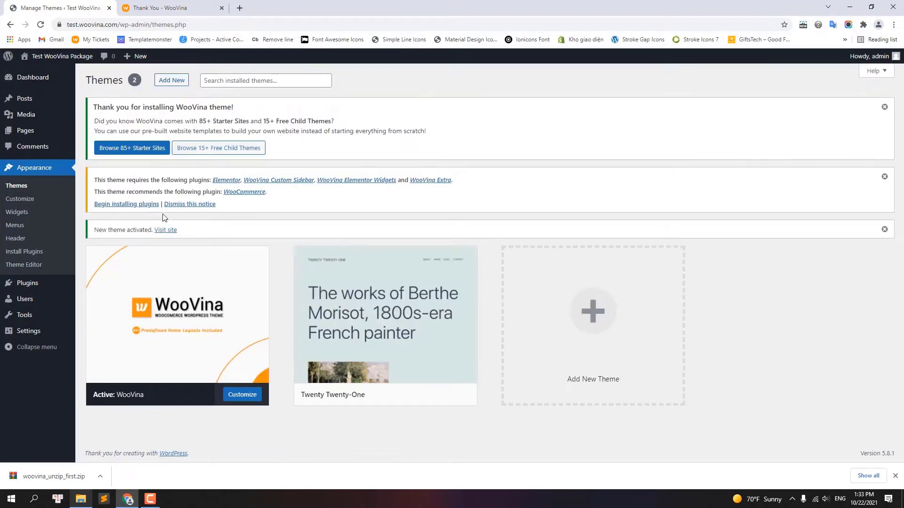
Step: Bulk-install all the plugins the WooVina theme requires or recommends, from Elementor through WooCommerce
{"action": "left_click", "coordinate": [121, 204]}
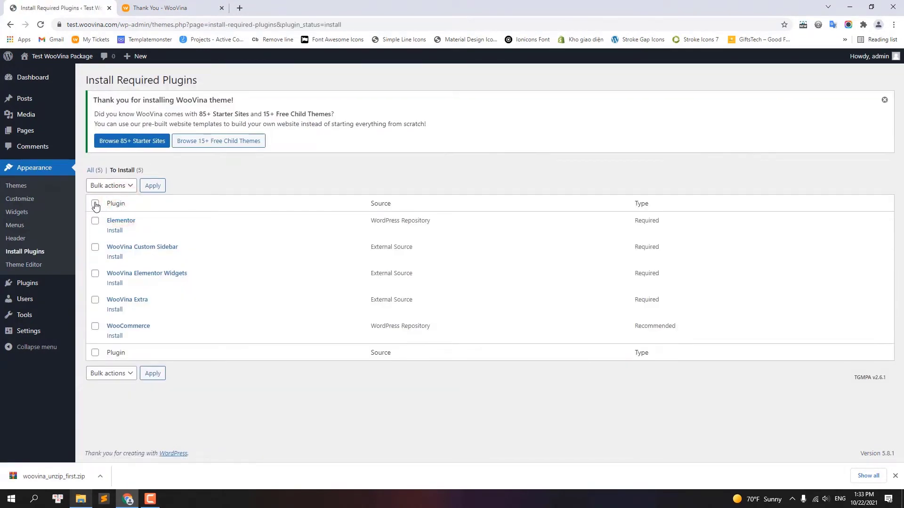
{"action": "left_click", "coordinate": [104, 185]}
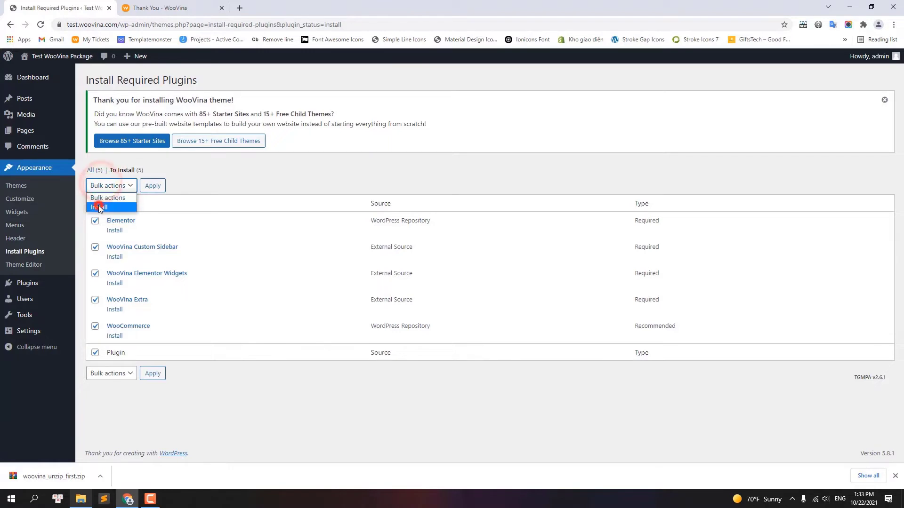
{"action": "left_click", "coordinate": [98, 203]}
{"action": "left_click", "coordinate": [151, 187]}
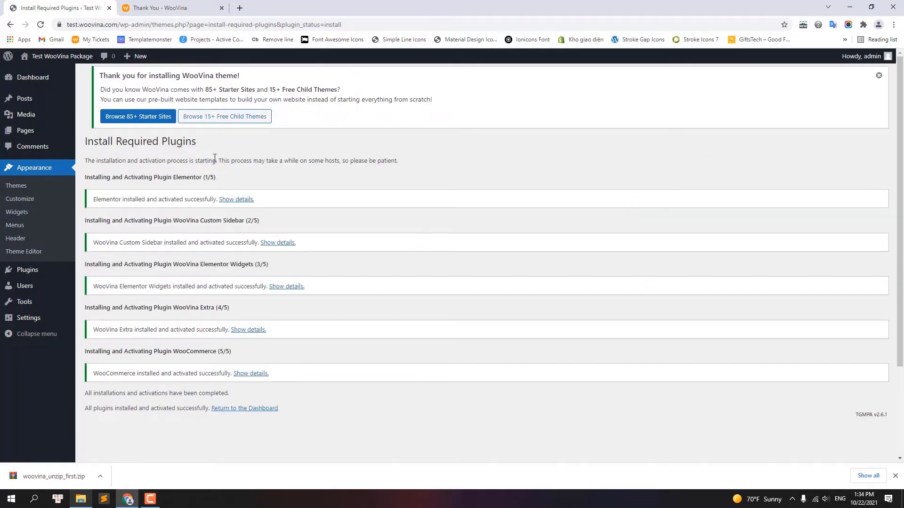
Step: Download the WooVina Autima Package zip from the downloads in the WooVina account dashboard and save it
{"action": "left_click", "coordinate": [160, 8]}
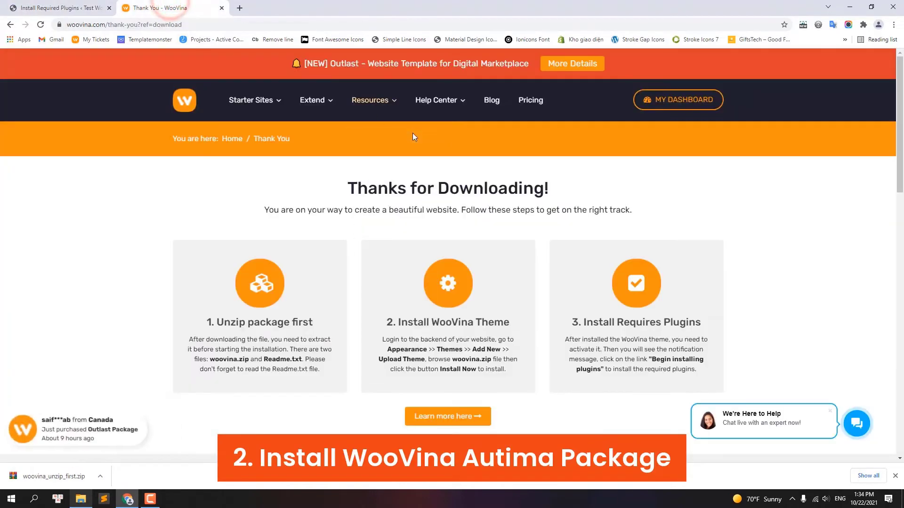
{"action": "left_click", "coordinate": [678, 102]}
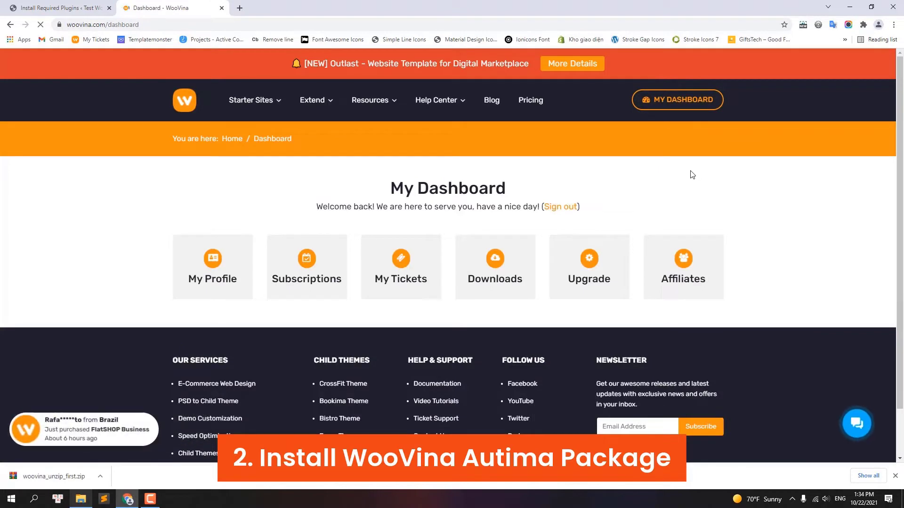
{"action": "left_click", "coordinate": [484, 278]}
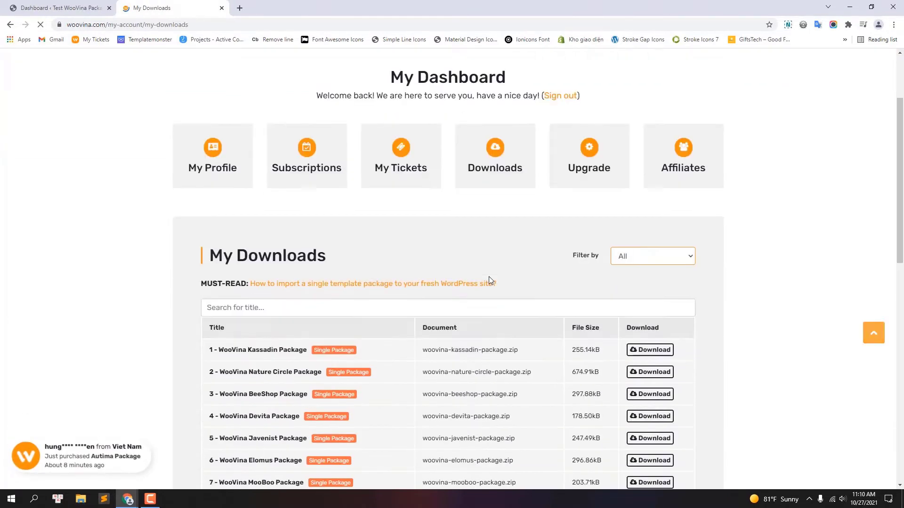
{"action": "scroll", "coordinate": [488, 276], "scroll_direction": "down", "scroll_amount": 7}
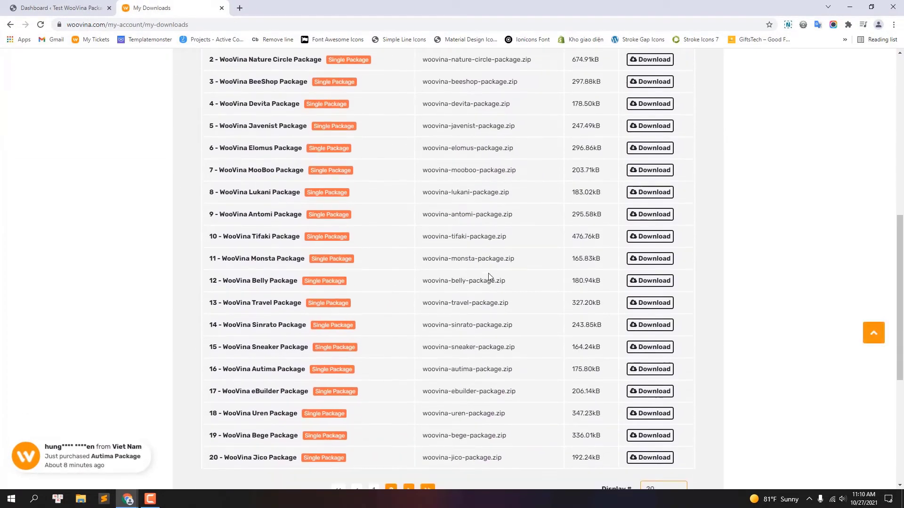
{"action": "scroll", "coordinate": [489, 278], "scroll_direction": "down", "scroll_amount": 1}
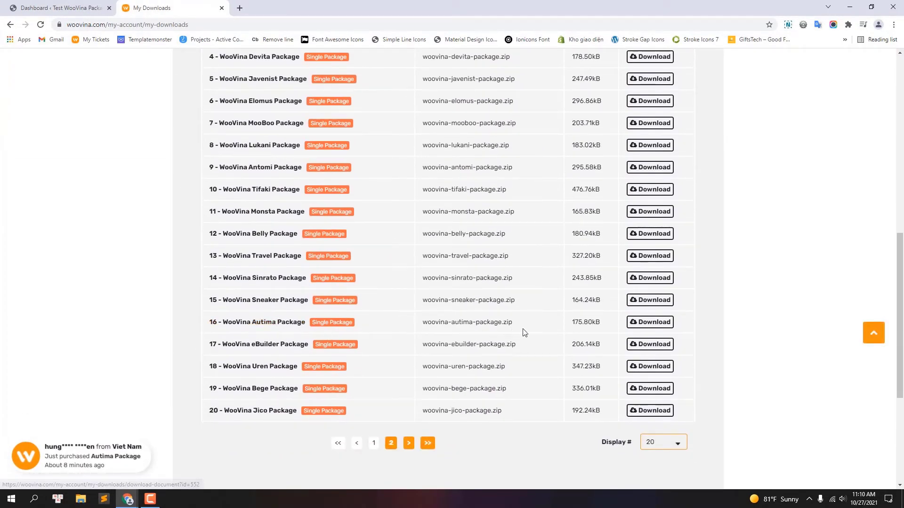
{"action": "left_click", "coordinate": [651, 323]}
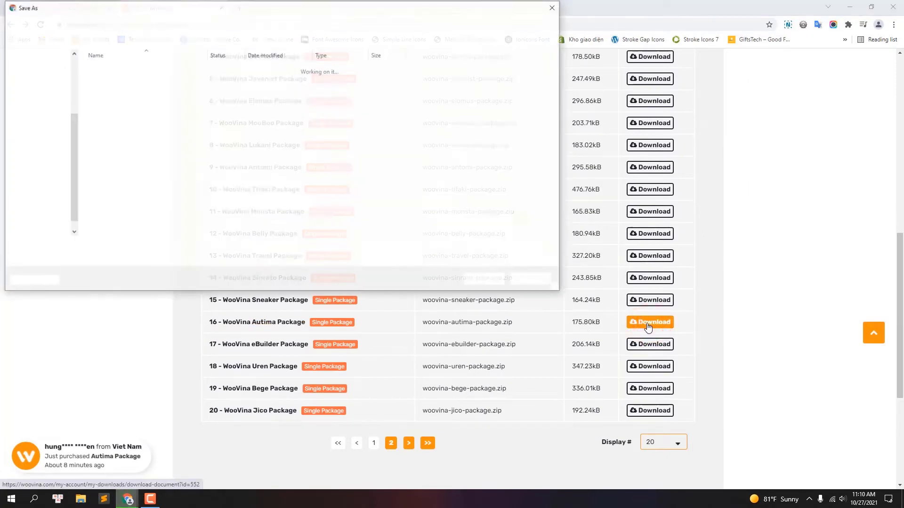
{"action": "left_click", "coordinate": [485, 277]}
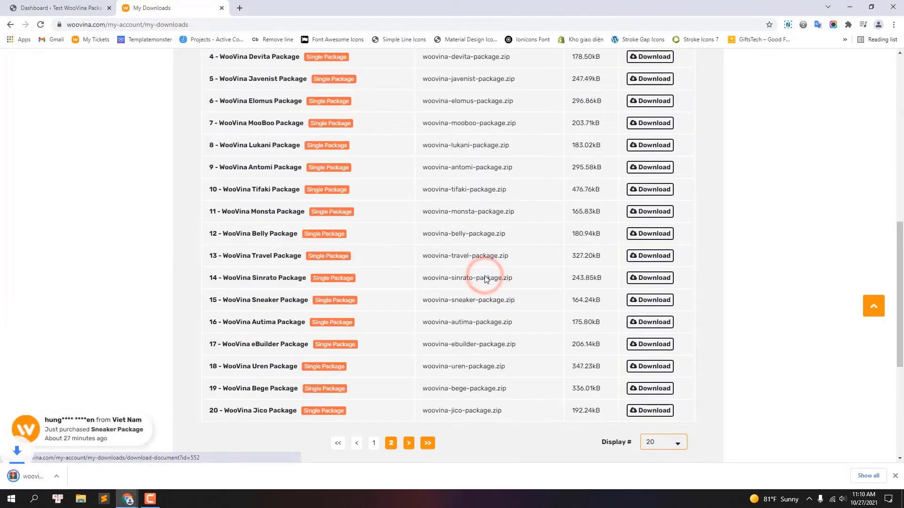
Step: Back in the WordPress admin, upload woovina-autima-package.zip as a new plugin, install it and activate it
{"action": "left_click", "coordinate": [61, 8]}
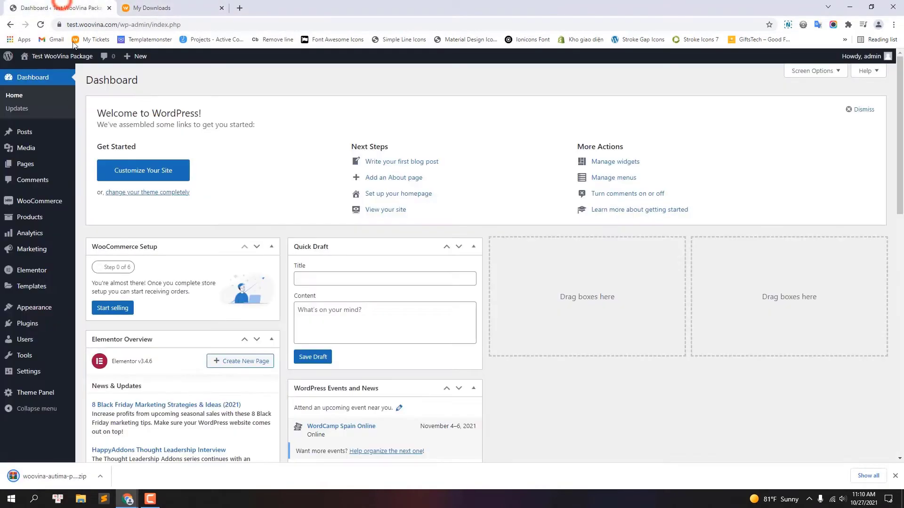
{"action": "mouse_move", "coordinate": [28, 331]}
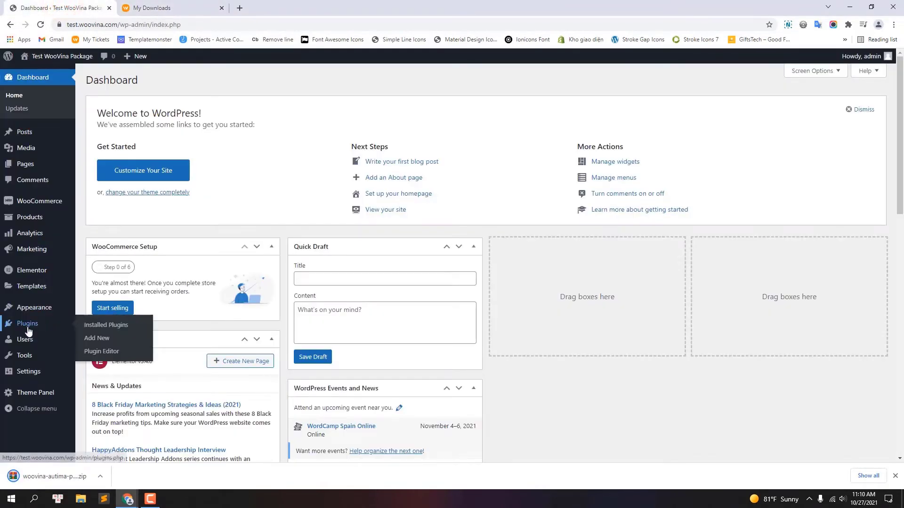
{"action": "left_click", "coordinate": [92, 340]}
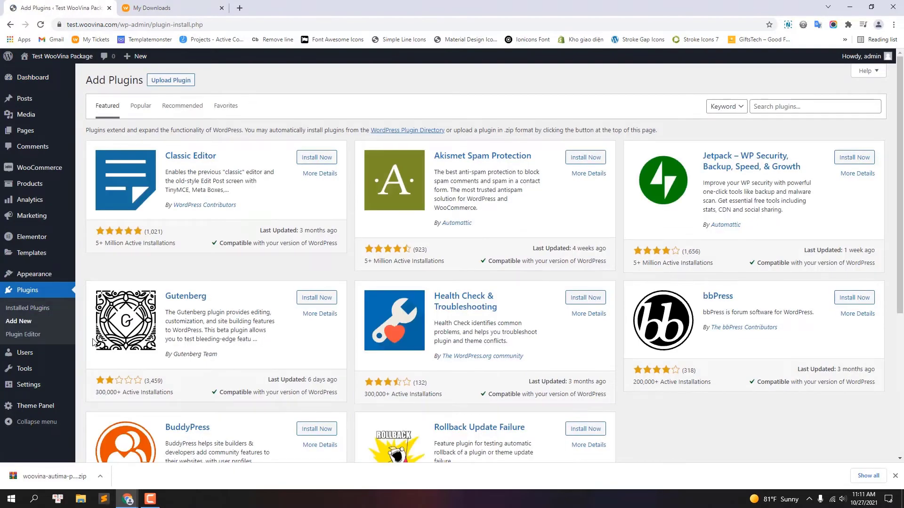
{"action": "left_click", "coordinate": [170, 80]}
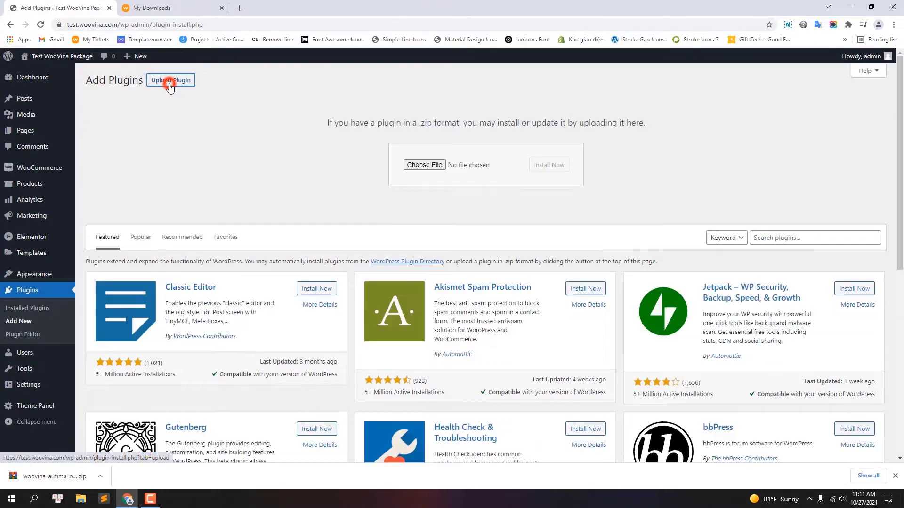
{"action": "left_click", "coordinate": [423, 165]}
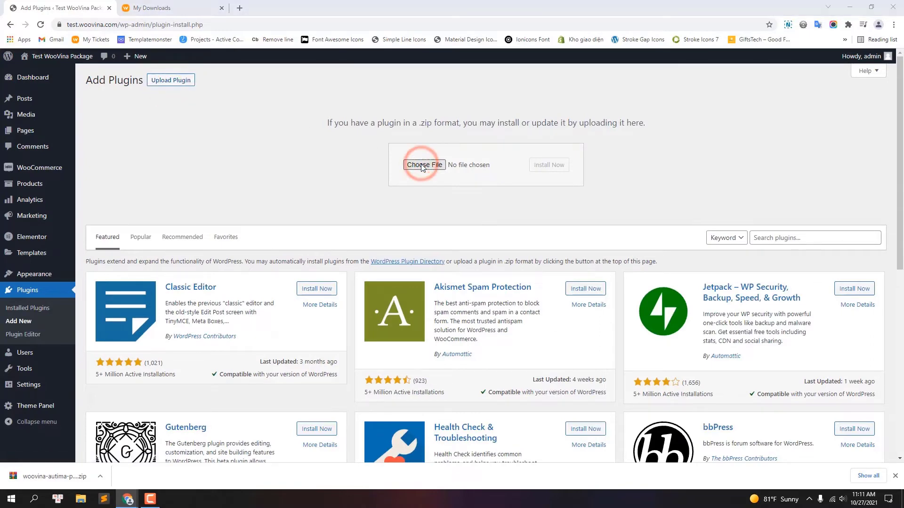
{"action": "left_click", "coordinate": [168, 149]}
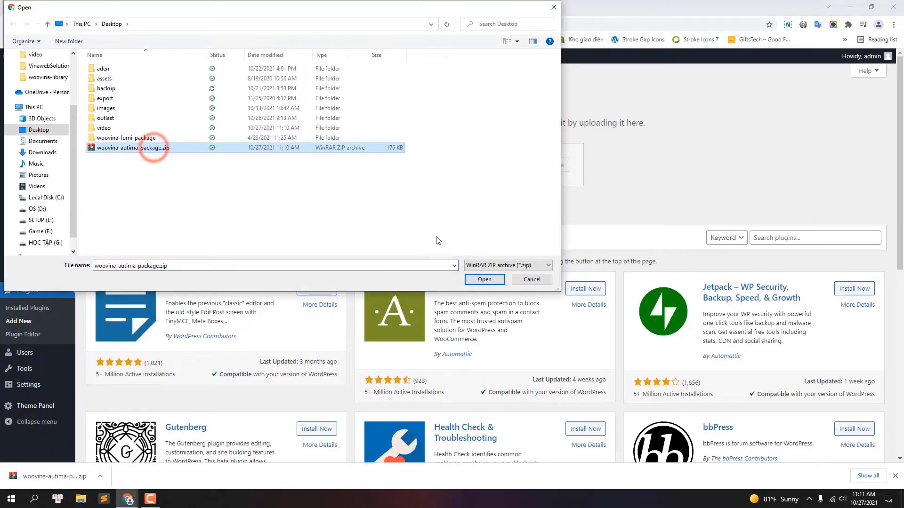
{"action": "left_click", "coordinate": [483, 280]}
{"action": "left_click", "coordinate": [540, 167]}
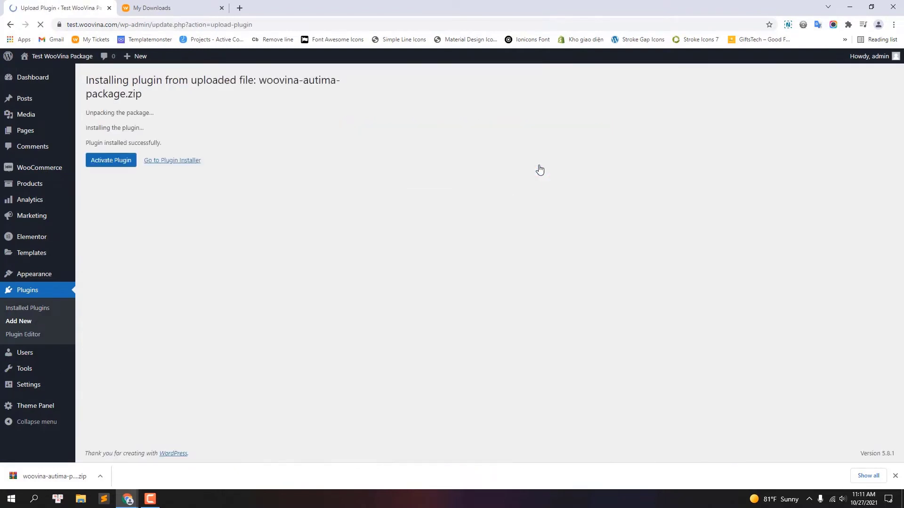
{"action": "left_click", "coordinate": [112, 164]}
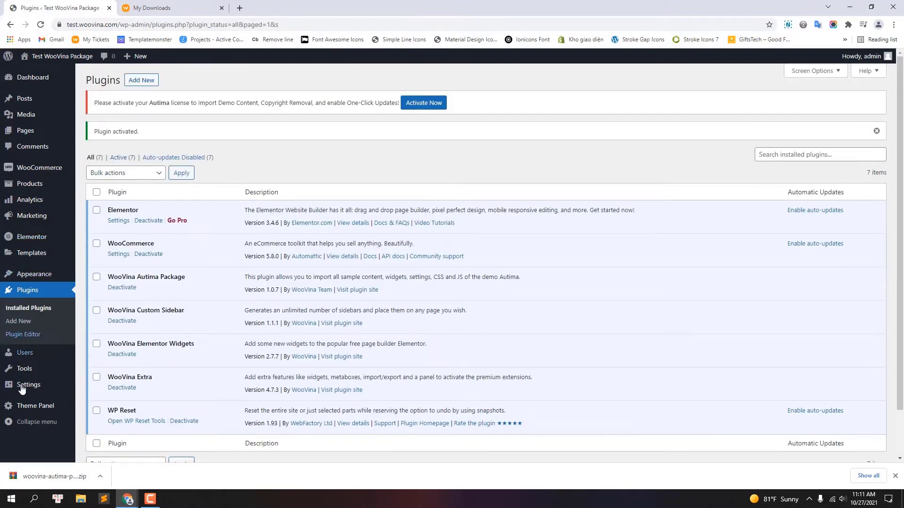
Step: Open the site's Theme Licenses settings, and bring up page 2 of the subscription history in the WooVina account
{"action": "mouse_move", "coordinate": [28, 407]}
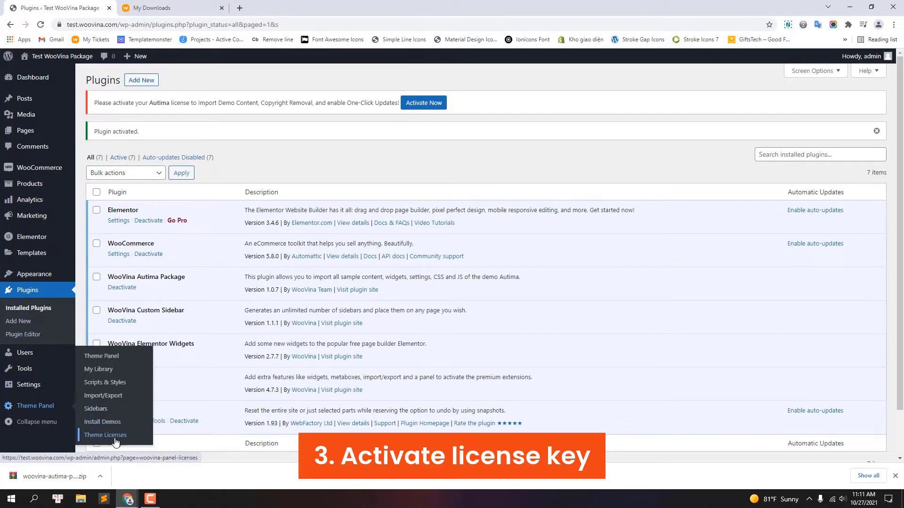
{"action": "left_click", "coordinate": [115, 436]}
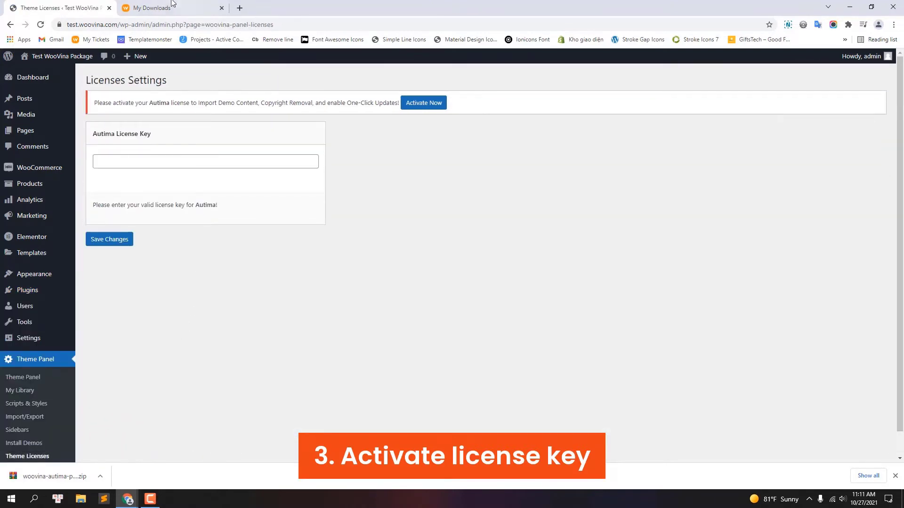
{"action": "left_click", "coordinate": [172, 3]}
{"action": "scroll", "coordinate": [338, 172], "scroll_direction": "up", "scroll_amount": 8}
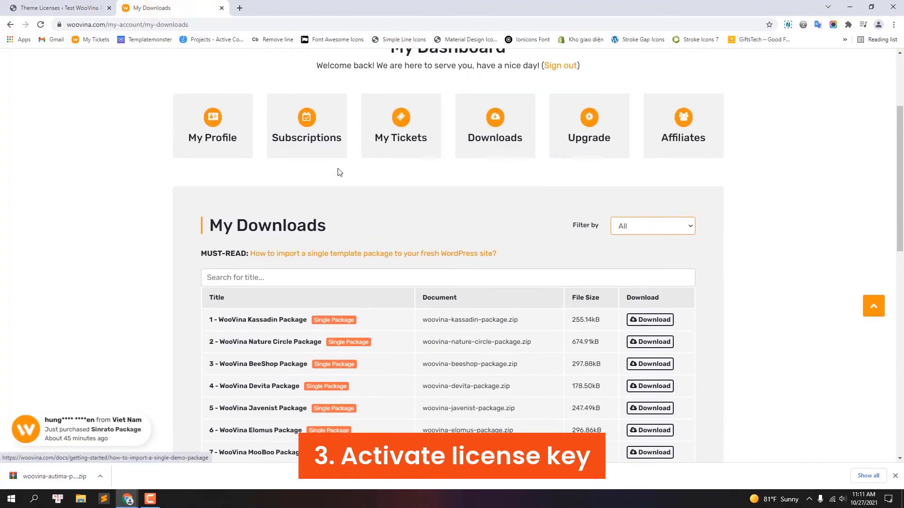
{"action": "left_click", "coordinate": [303, 142]}
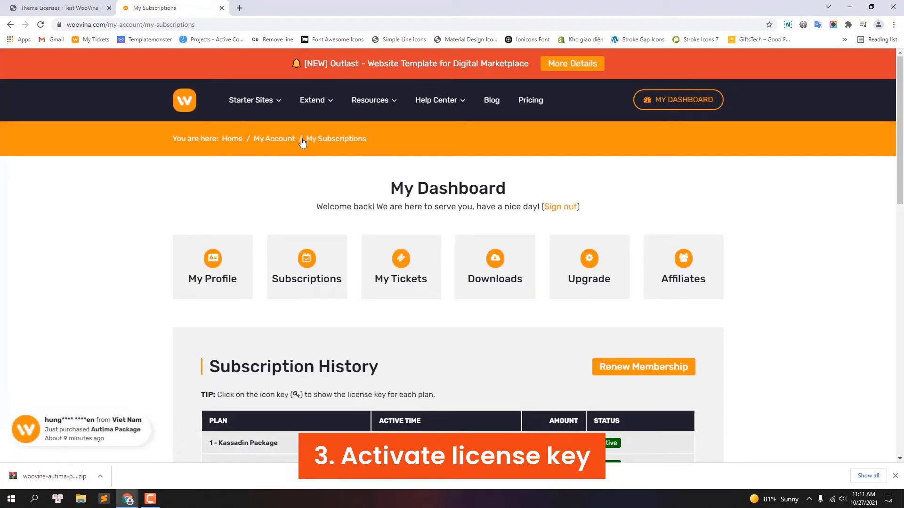
{"action": "scroll", "coordinate": [340, 241], "scroll_direction": "down", "scroll_amount": 12}
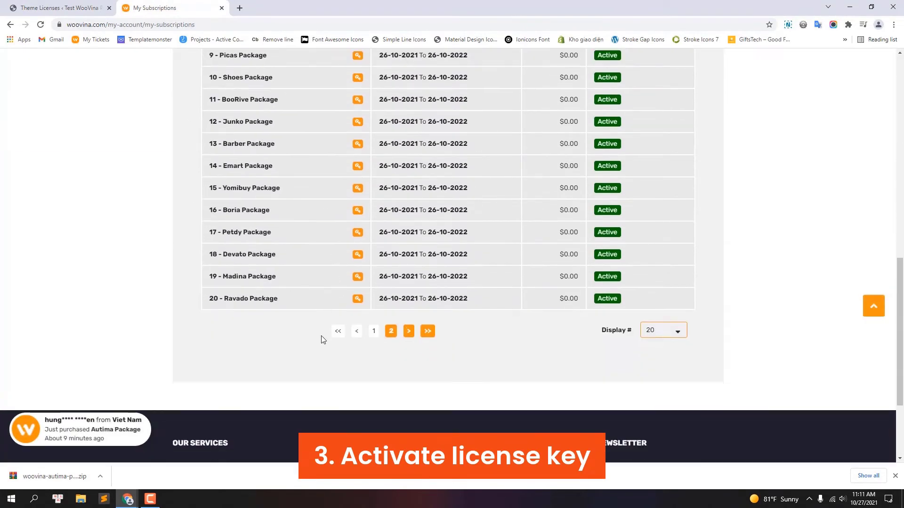
{"action": "left_click", "coordinate": [395, 335]}
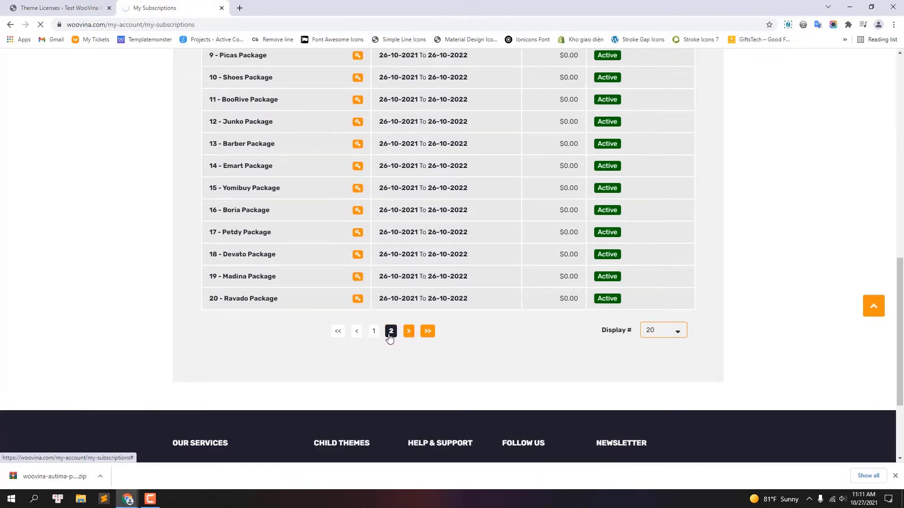
{"action": "scroll", "coordinate": [385, 323], "scroll_direction": "down", "scroll_amount": 8}
{"action": "scroll", "coordinate": [385, 323], "scroll_direction": "down", "scroll_amount": 5}
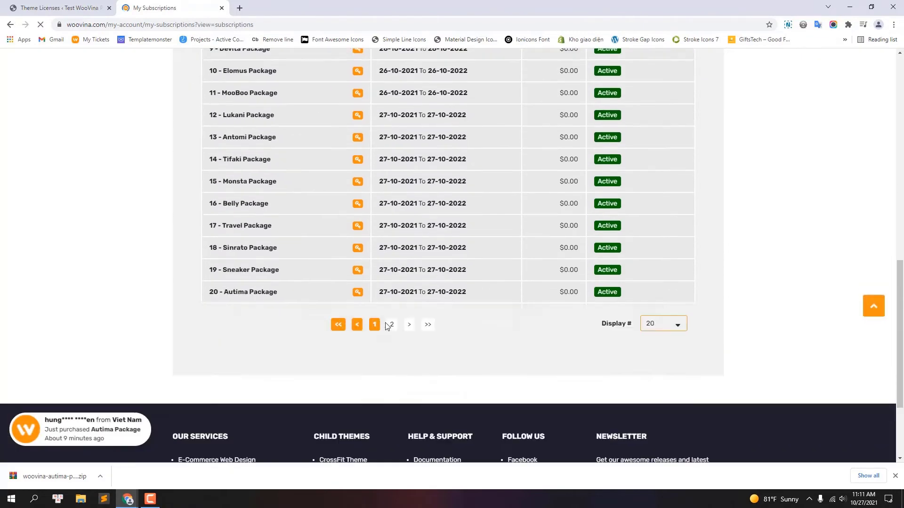
Step: Reveal and copy the Autima Package license key, and return to the site's Licenses Settings page
{"action": "left_click", "coordinate": [358, 253]}
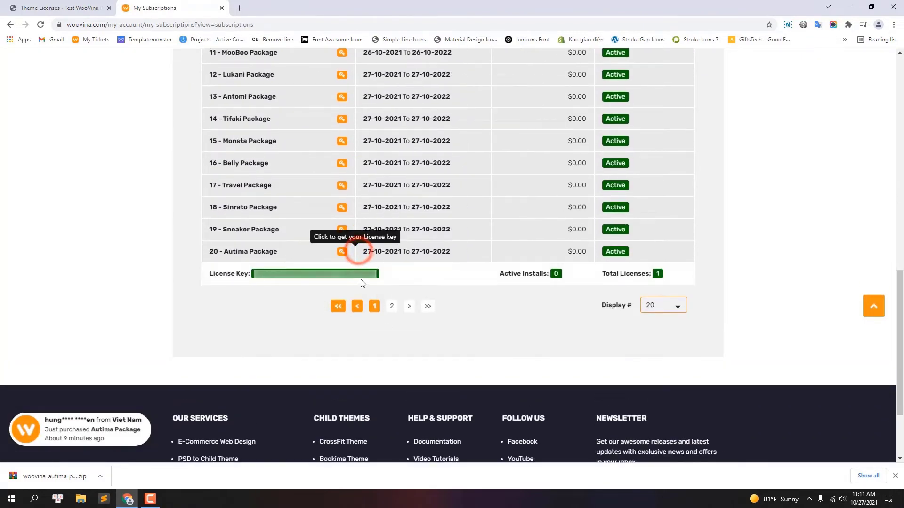
{"action": "left_click_drag", "start_coordinate": [375, 273], "coordinate": [255, 273]}
{"action": "right_click", "coordinate": [254, 276]}
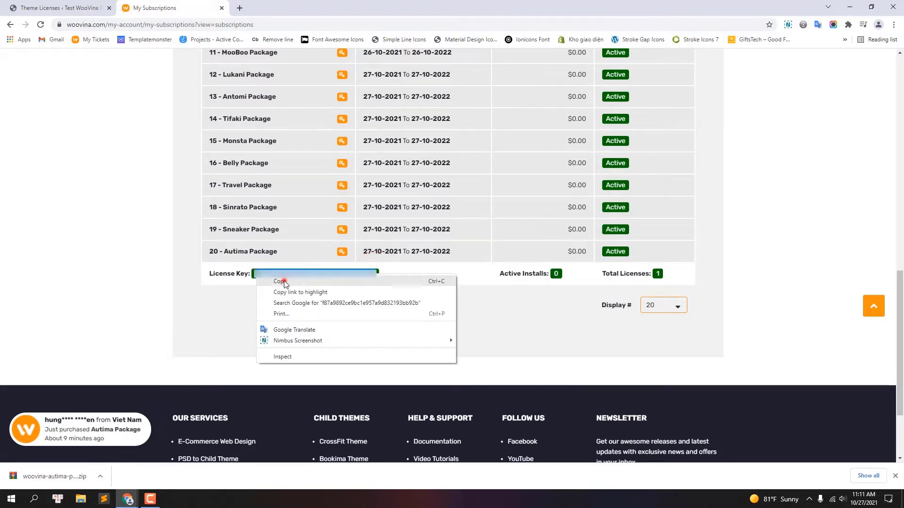
{"action": "left_click", "coordinate": [283, 281]}
{"action": "left_click", "coordinate": [49, 4]}
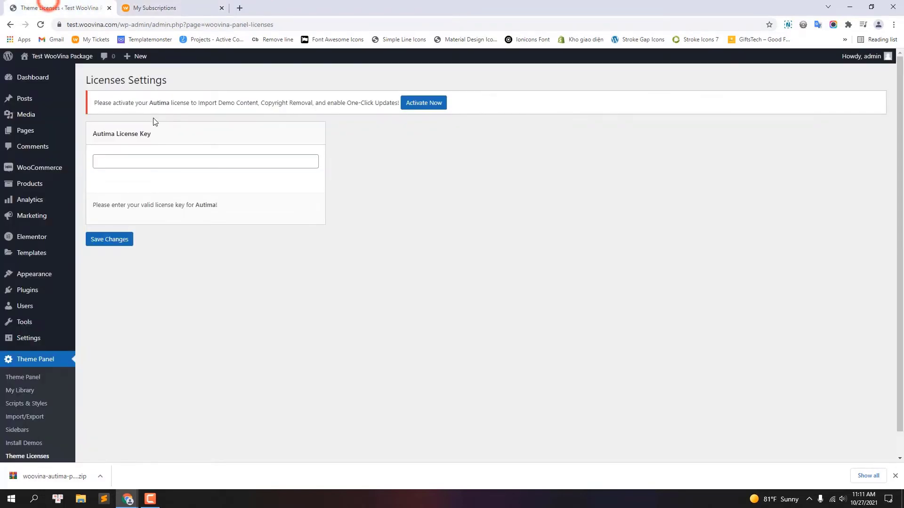
Step: Paste the copied license key into the Autima License Key field and save the license settings
{"action": "right_click", "coordinate": [142, 160]}
{"action": "left_click", "coordinate": [166, 229]}
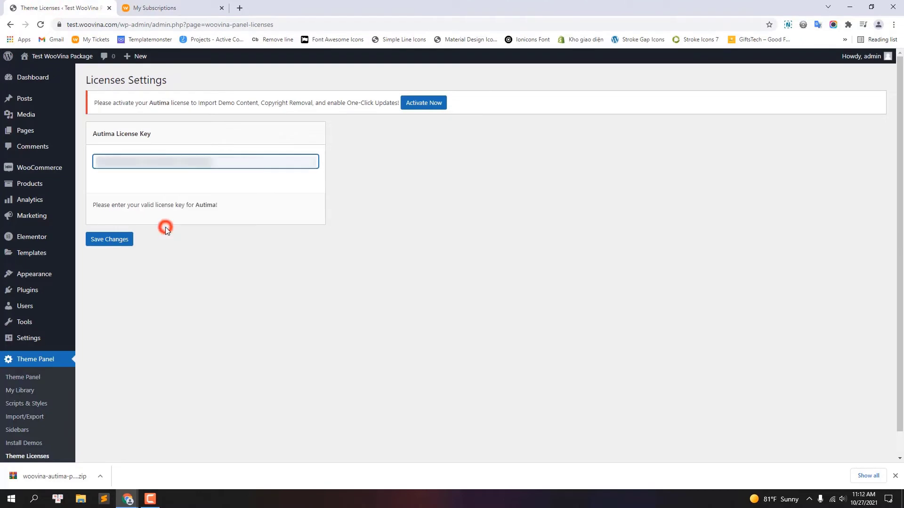
{"action": "left_click", "coordinate": [108, 240]}
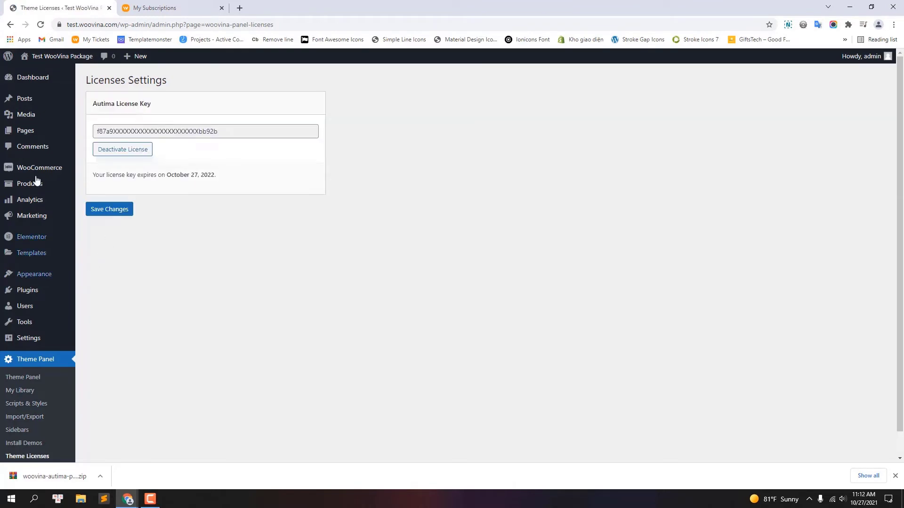
Step: Move all the site's default pages to the trash in bulk, and empty the pages trash to delete them permanently
{"action": "left_click", "coordinate": [26, 133]}
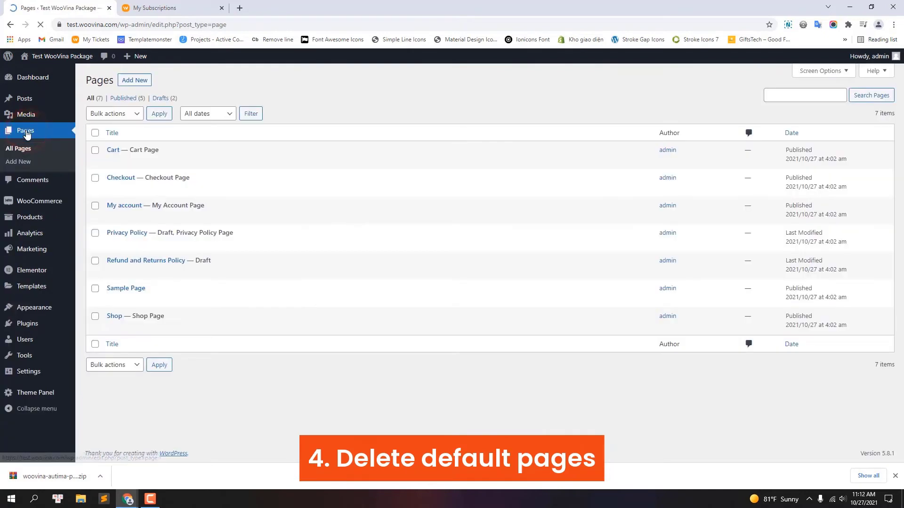
{"action": "left_click", "coordinate": [94, 133]}
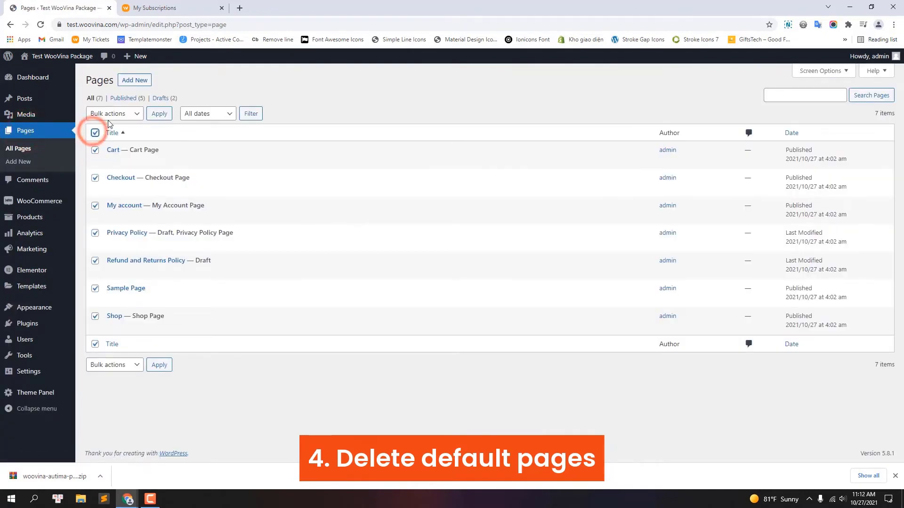
{"action": "left_click", "coordinate": [111, 113]}
{"action": "left_click", "coordinate": [108, 140]}
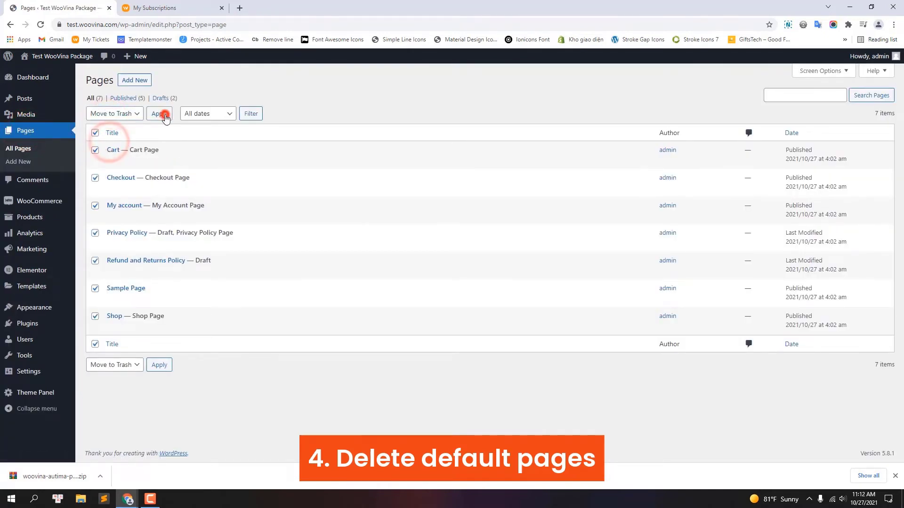
{"action": "left_click", "coordinate": [160, 114]}
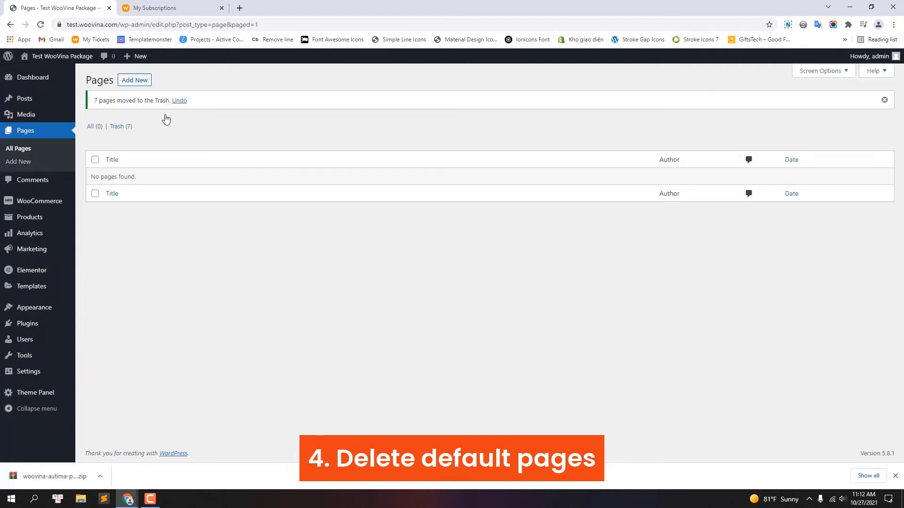
{"action": "left_click", "coordinate": [118, 126]}
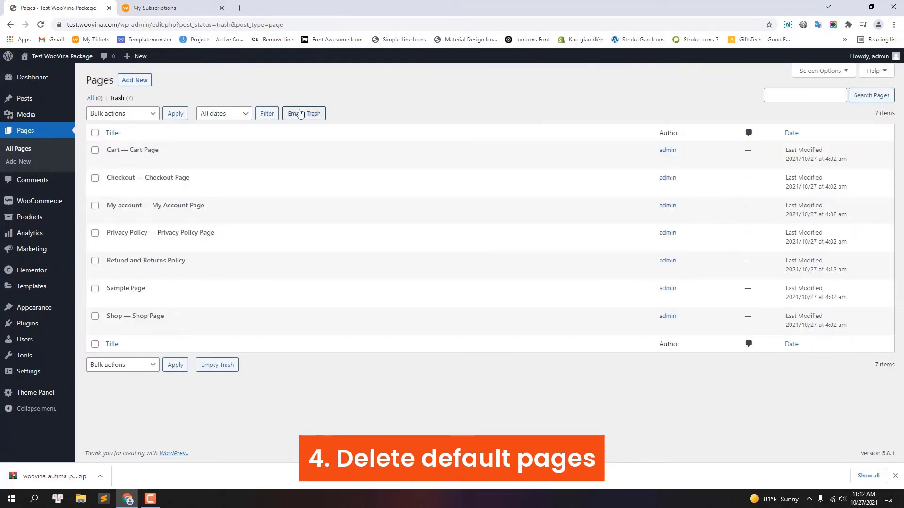
{"action": "left_click", "coordinate": [298, 113]}
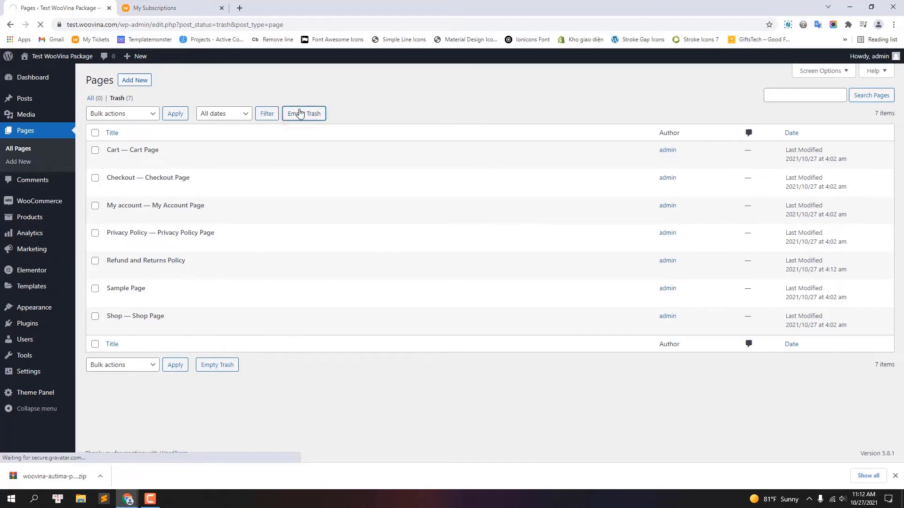
Step: Open the Autima demo under the theme's Install Demos, and install WPForms and all six WooVina premium plugins one at a time
{"action": "mouse_move", "coordinate": [35, 395]}
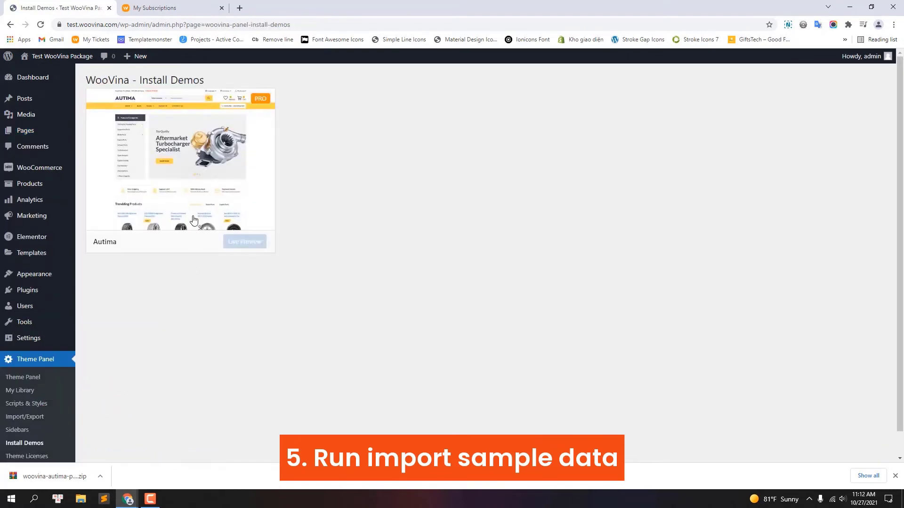
{"action": "left_click", "coordinate": [181, 168]}
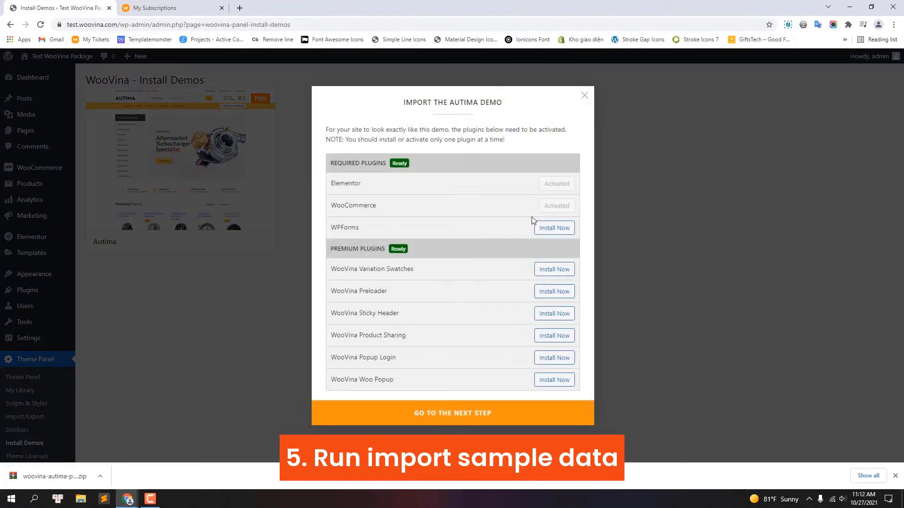
{"action": "left_click", "coordinate": [562, 229]}
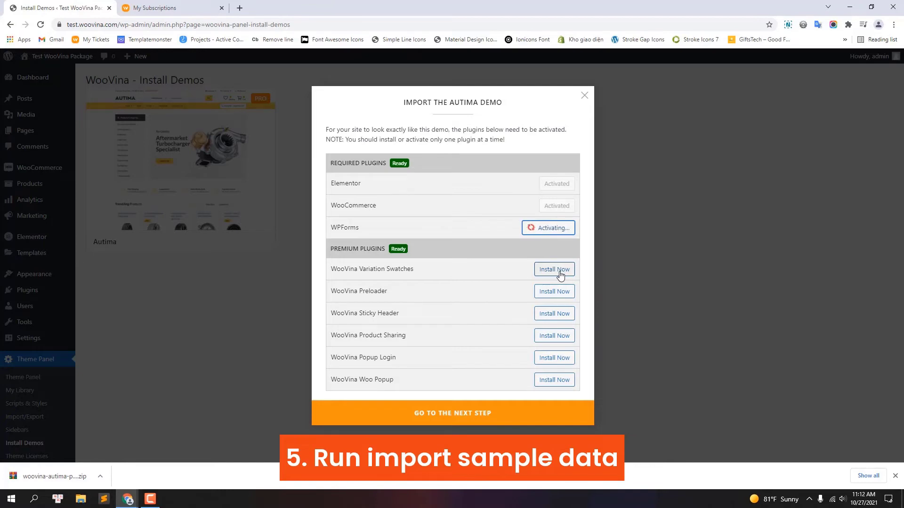
{"action": "left_click", "coordinate": [560, 275]}
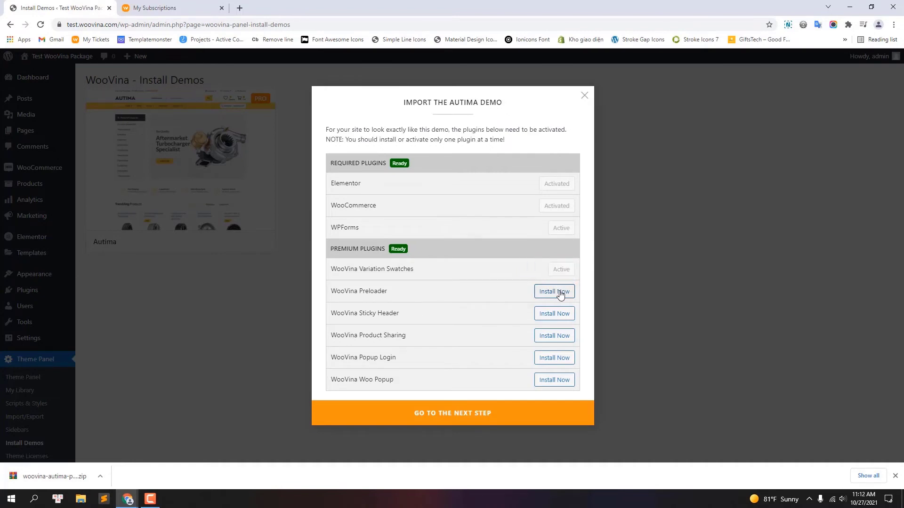
{"action": "left_click", "coordinate": [559, 292]}
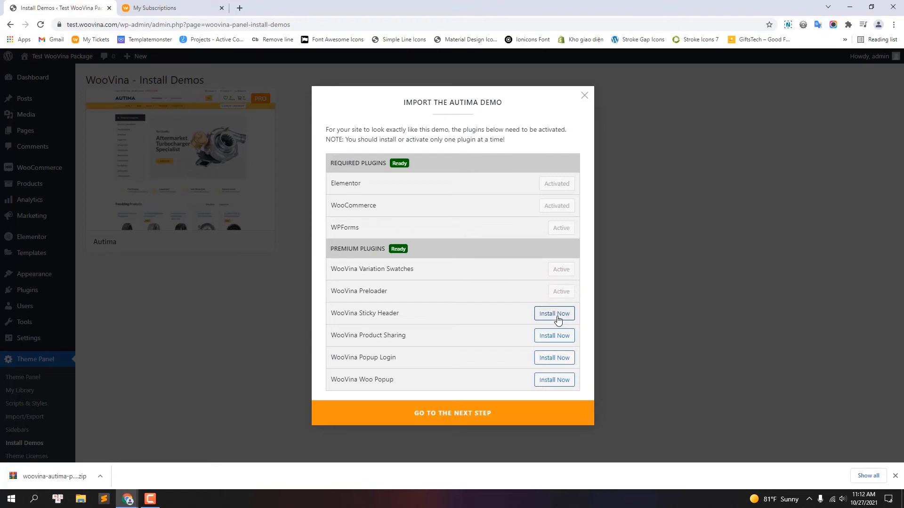
{"action": "left_click", "coordinate": [557, 314]}
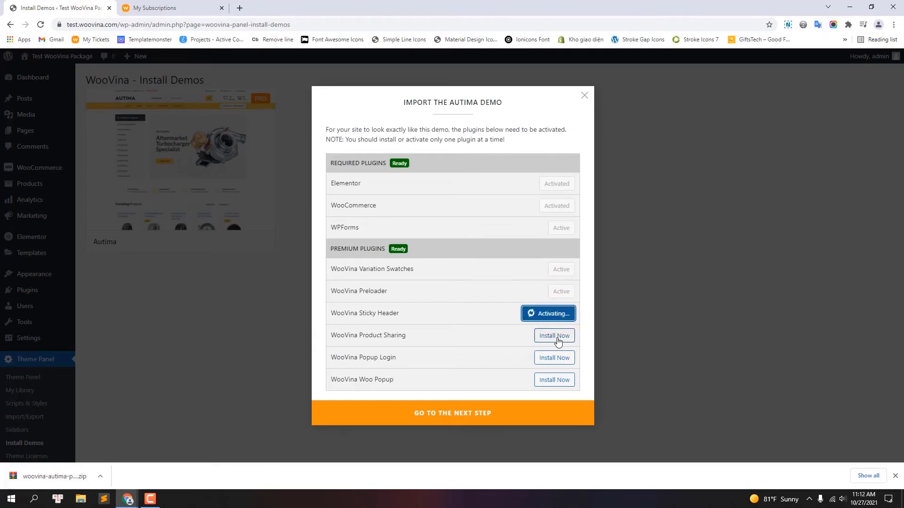
{"action": "left_click", "coordinate": [558, 341]}
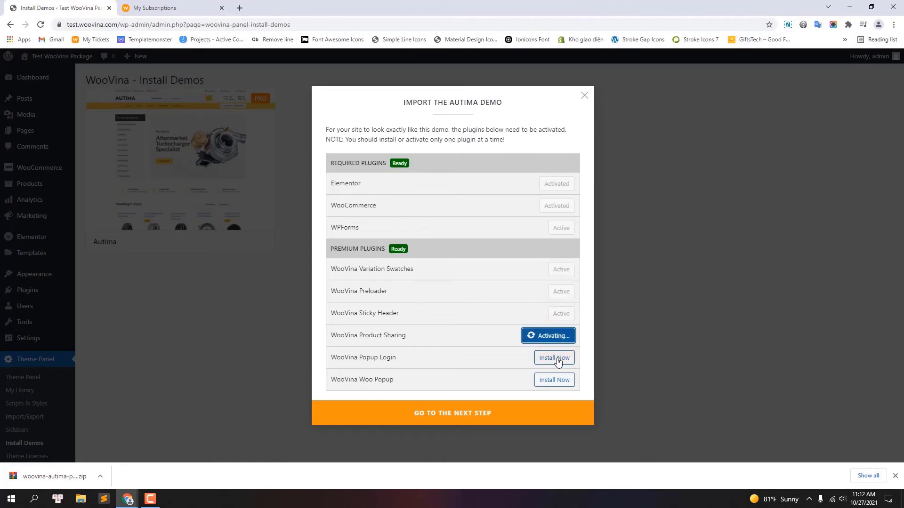
{"action": "left_click", "coordinate": [558, 360]}
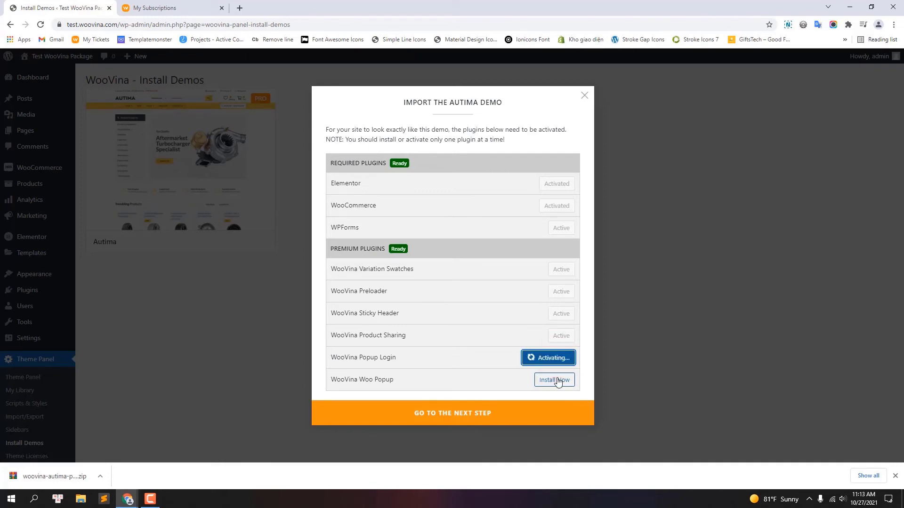
{"action": "left_click", "coordinate": [558, 382]}
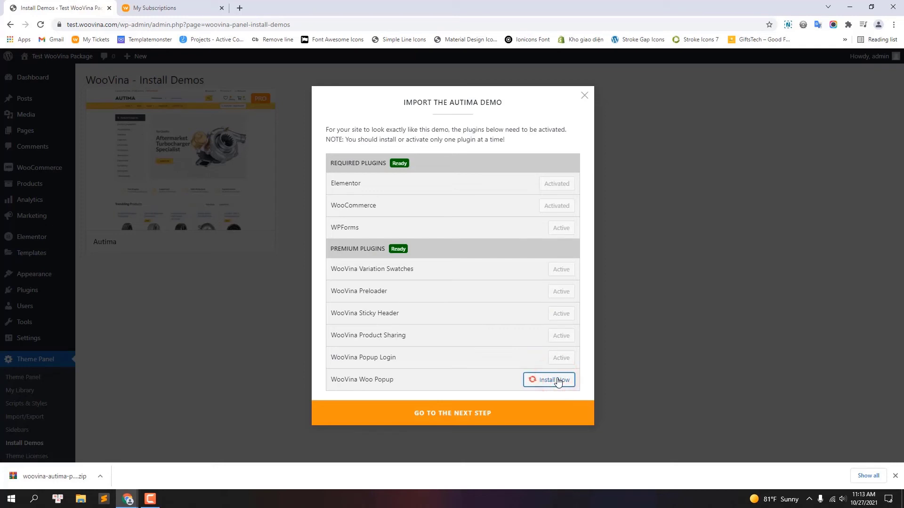
Step: Import the Autima demo with XML data, customizer settings, widgets and contact form all included, and open Elementor's Replace URL tool
{"action": "left_click", "coordinate": [459, 414]}
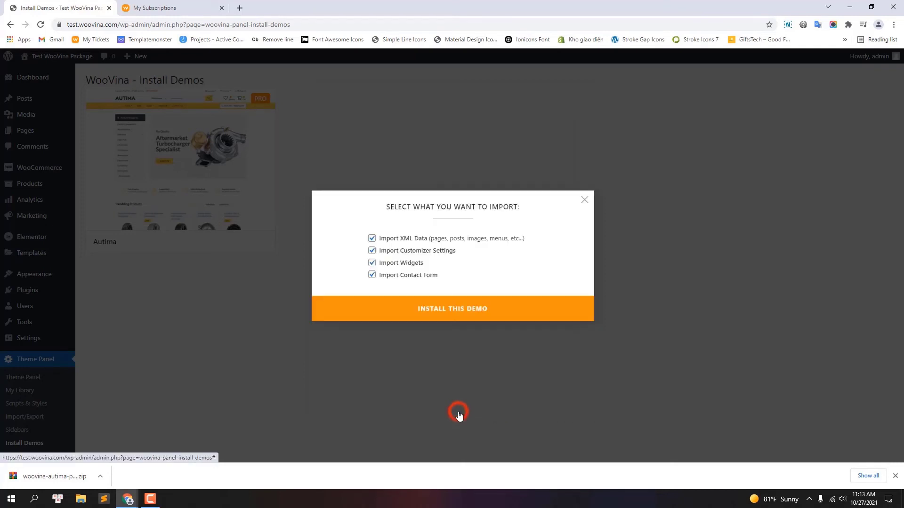
{"action": "left_click", "coordinate": [457, 310]}
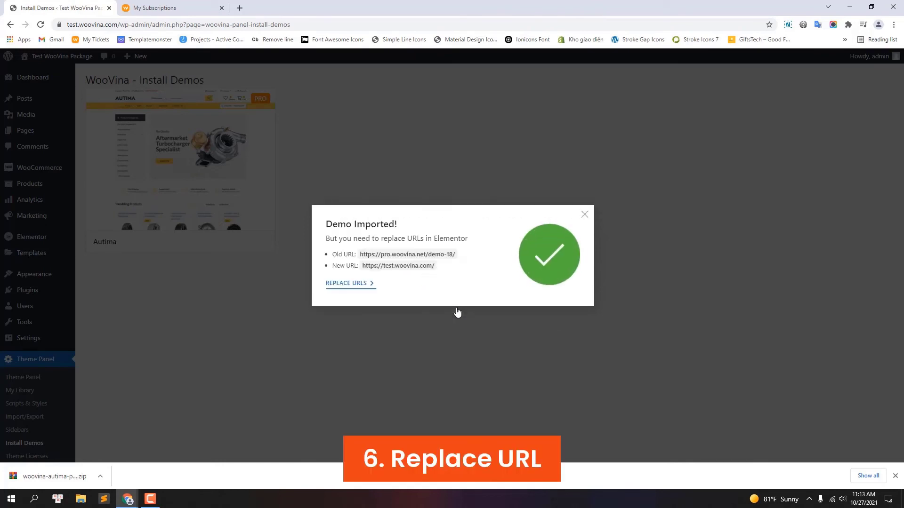
{"action": "left_click", "coordinate": [346, 284]}
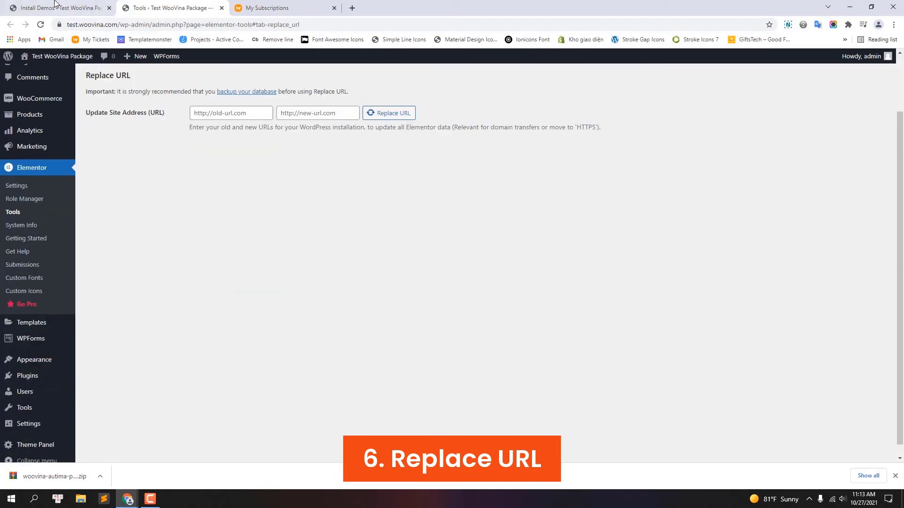
{"action": "left_click", "coordinate": [55, 4]}
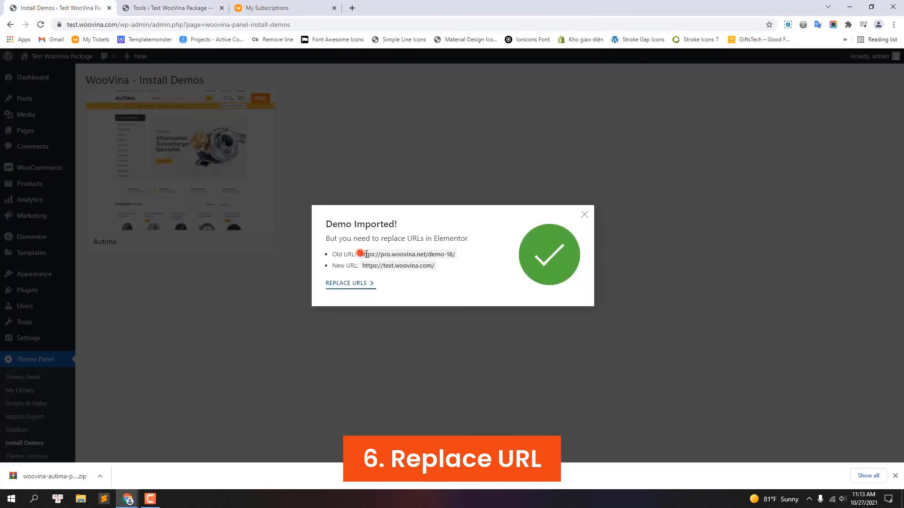
{"action": "left_click_drag", "start_coordinate": [367, 254], "coordinate": [455, 255]}
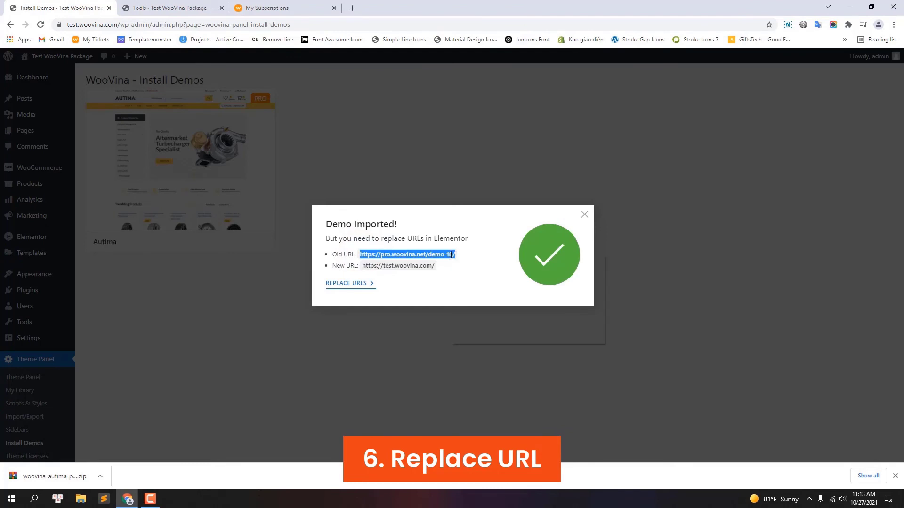
{"action": "right_click", "coordinate": [455, 255]}
{"action": "left_click", "coordinate": [463, 261]}
{"action": "left_click", "coordinate": [160, 8]}
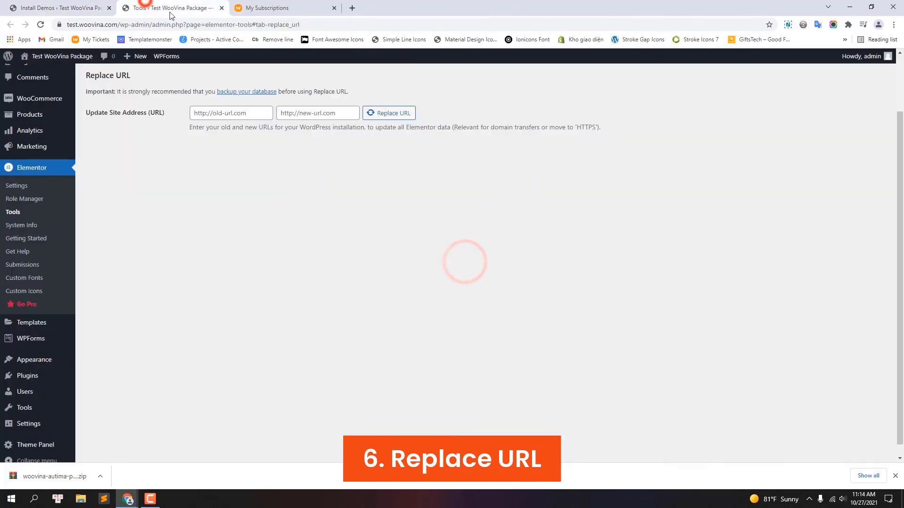
{"action": "right_click", "coordinate": [237, 114]}
{"action": "left_click", "coordinate": [257, 181]}
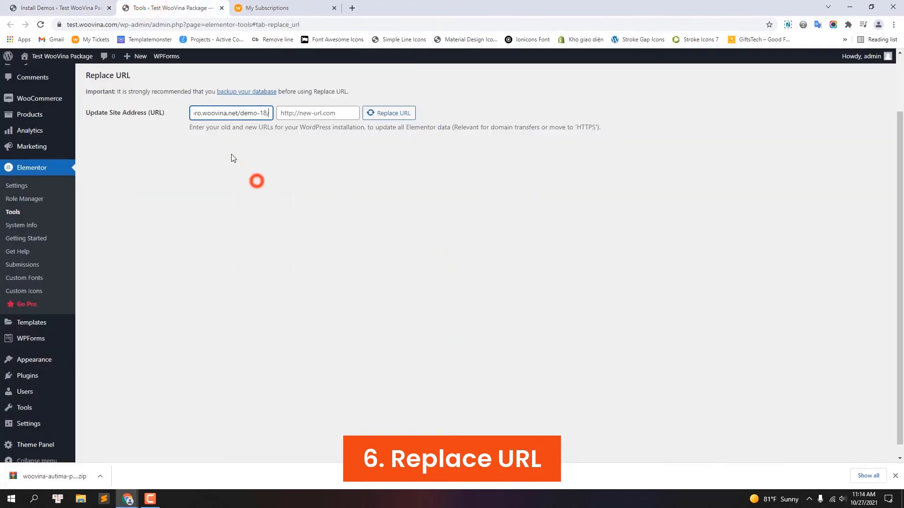
{"action": "left_click", "coordinate": [57, 7]}
{"action": "left_click_drag", "start_coordinate": [364, 266], "coordinate": [434, 268]}
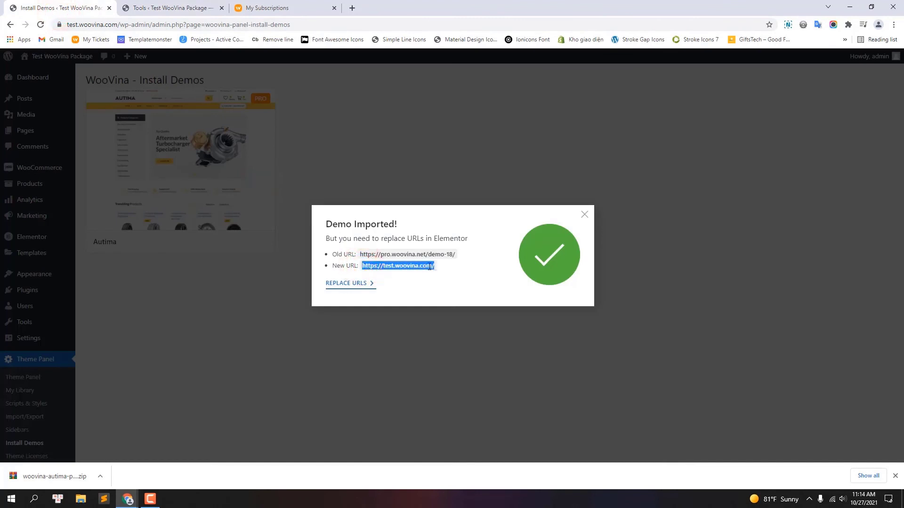
{"action": "right_click", "coordinate": [429, 267]}
{"action": "left_click", "coordinate": [440, 272]}
{"action": "left_click", "coordinate": [162, 7]}
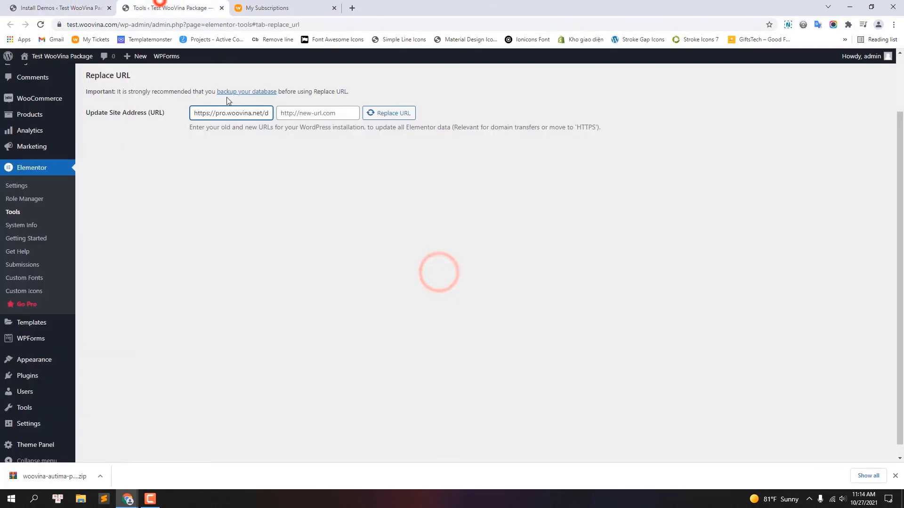
{"action": "right_click", "coordinate": [300, 118]}
{"action": "left_click", "coordinate": [326, 182]}
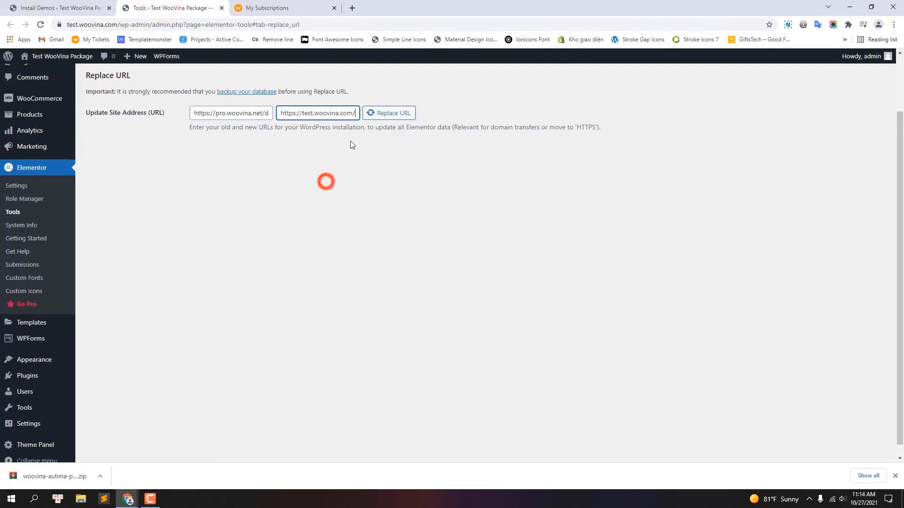
{"action": "left_click", "coordinate": [392, 116]}
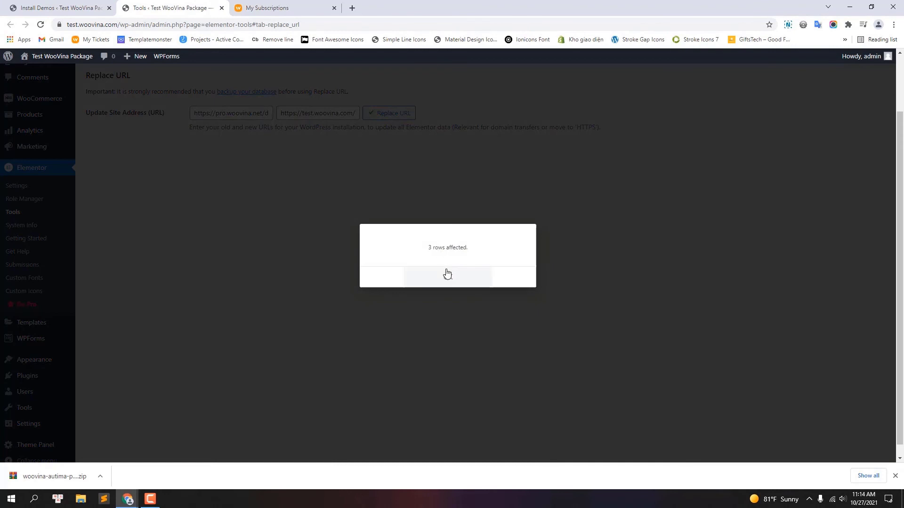
{"action": "left_click", "coordinate": [445, 271]}
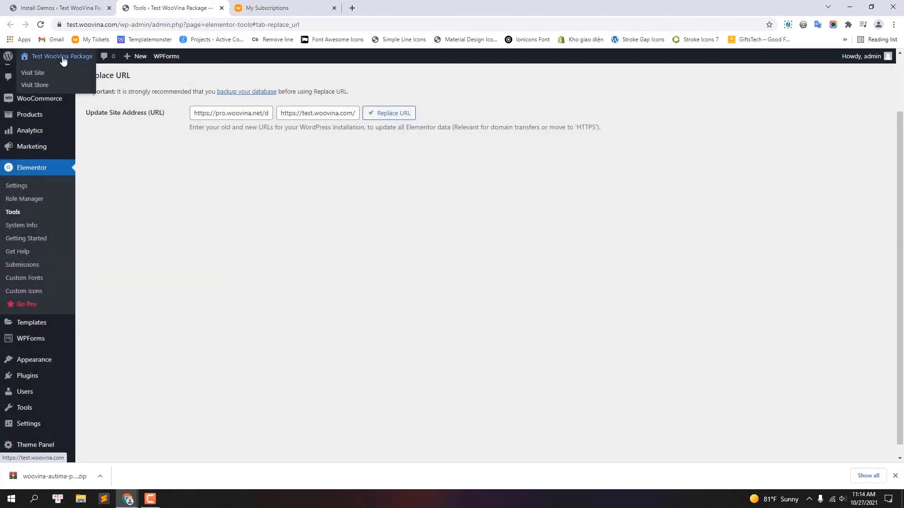
Step: Visit the site's front end and look through the imported Autima home page
{"action": "left_click", "coordinate": [63, 57]}
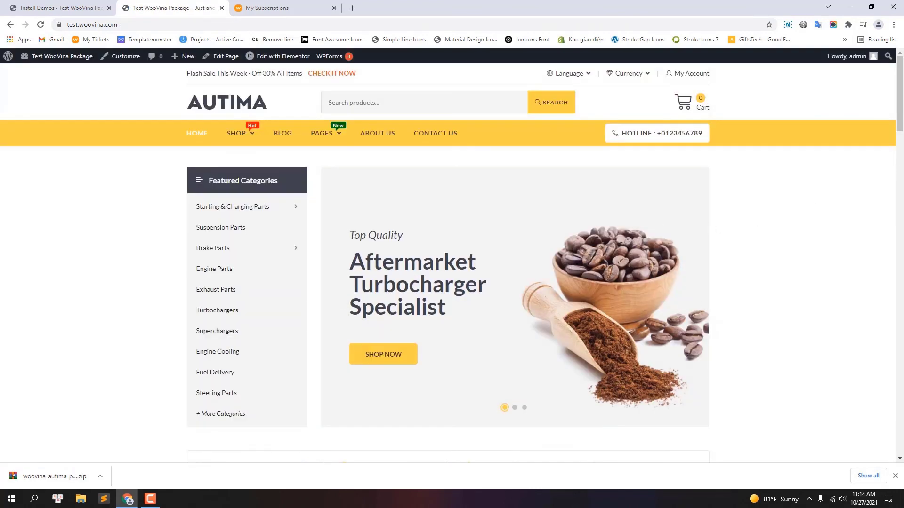
{"action": "left_click_drag", "start_coordinate": [902, 97], "coordinate": [902, 435]}
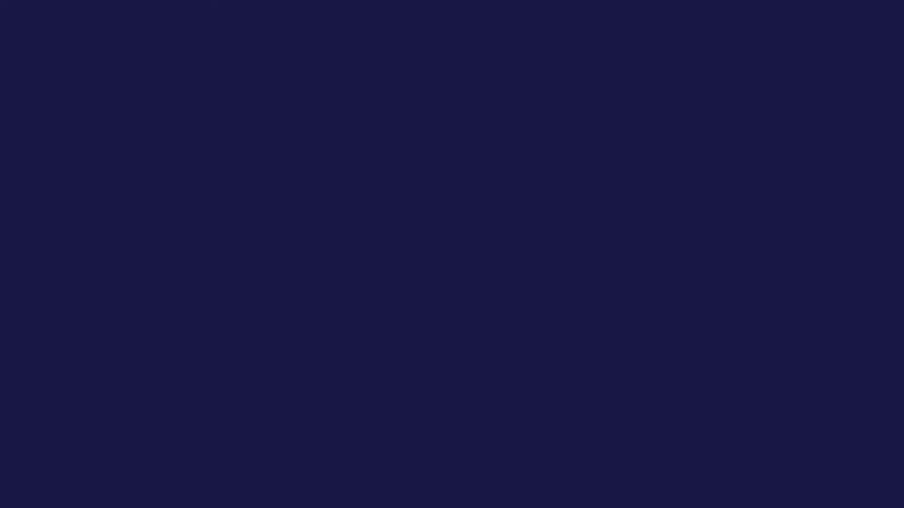